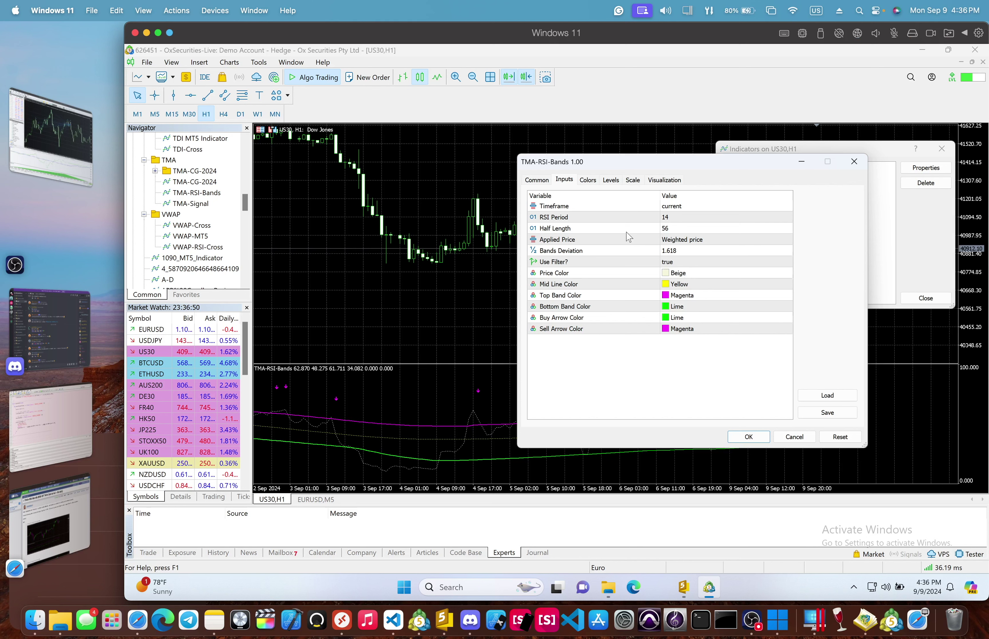
Step: Review the Half Length, Applied Price, Bands Deviation and RSI Period inputs of TMA-RSI-Bands
click(613, 228)
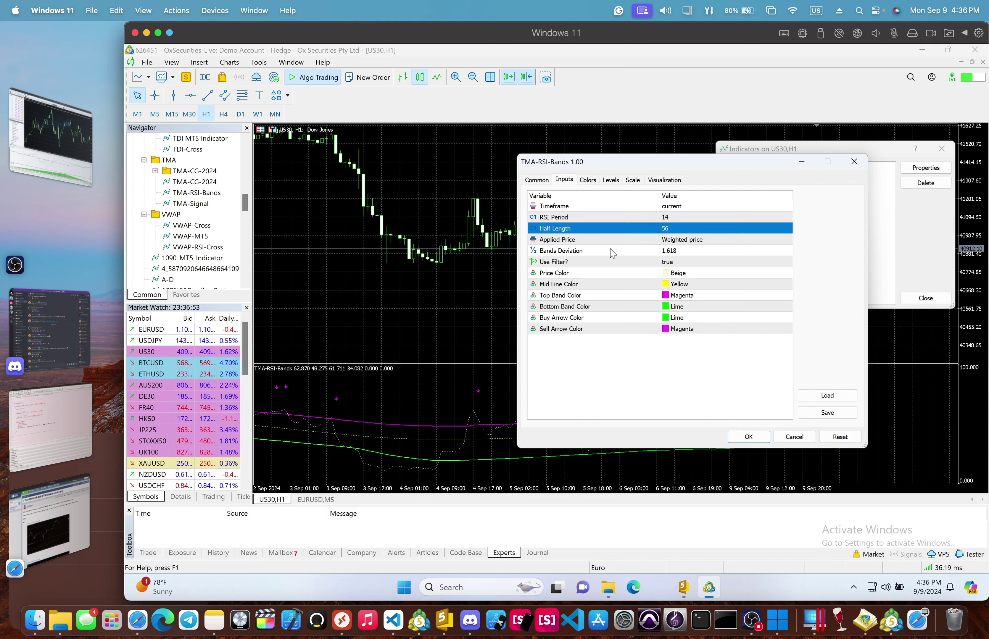
click(613, 252)
click(612, 240)
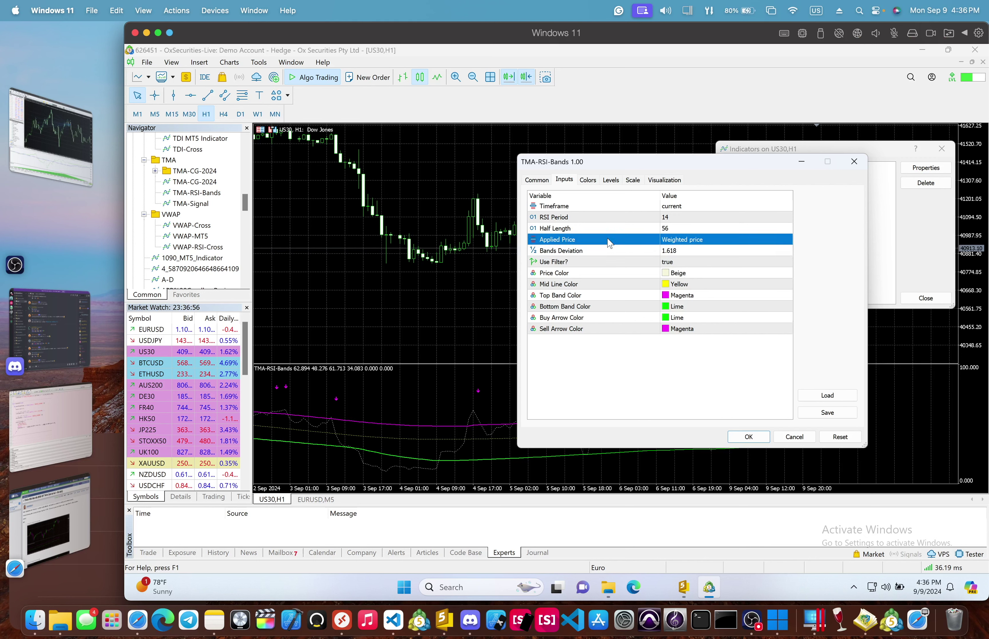
click(610, 228)
click(608, 240)
click(610, 251)
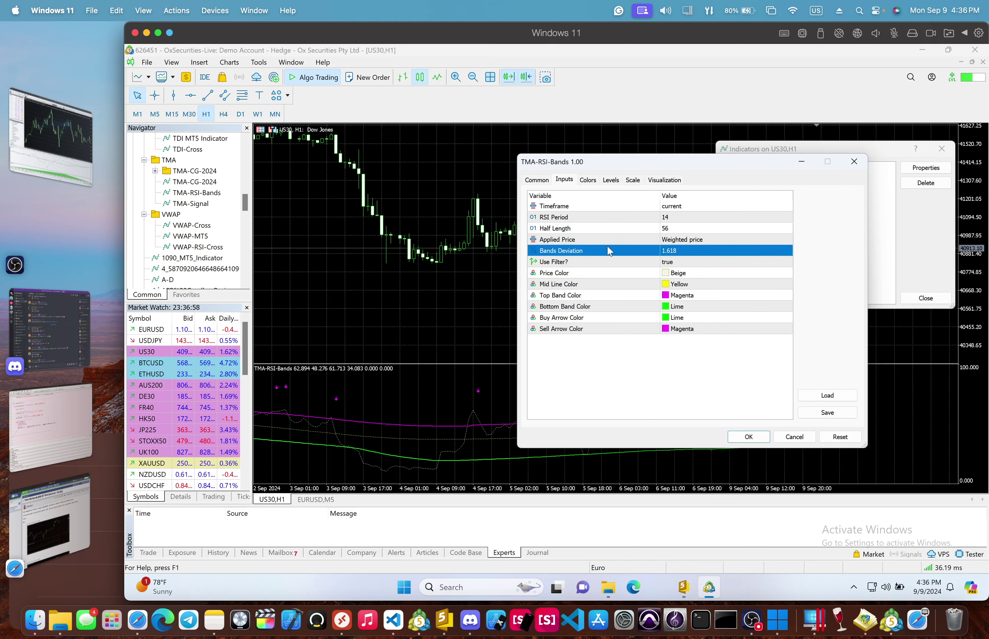
click(638, 217)
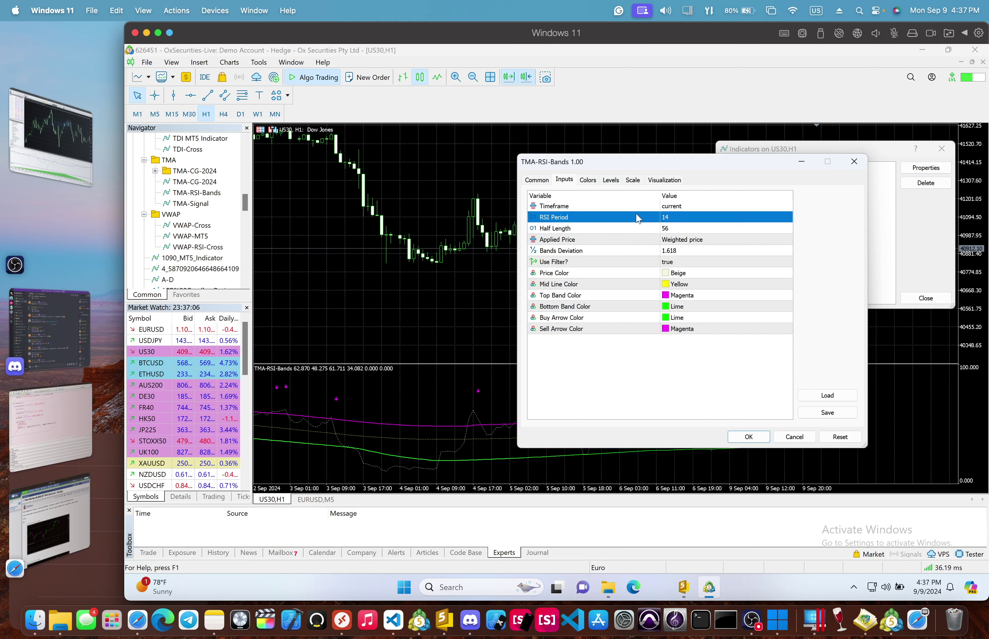
Step: Set Use Filter? to false, confirm the settings, and close the Indicators list
click(655, 265)
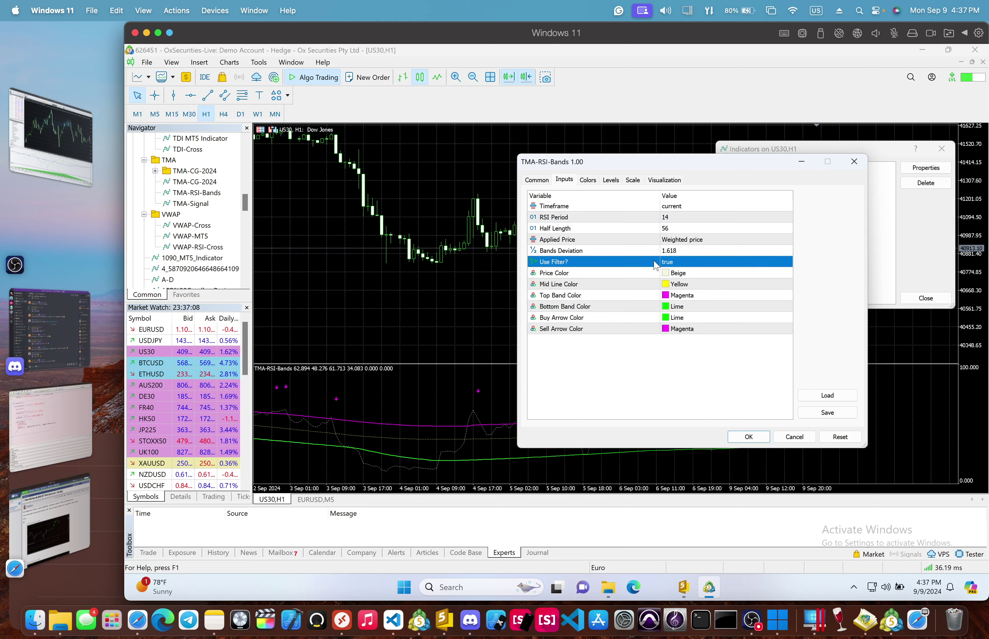
click(674, 266)
click(695, 281)
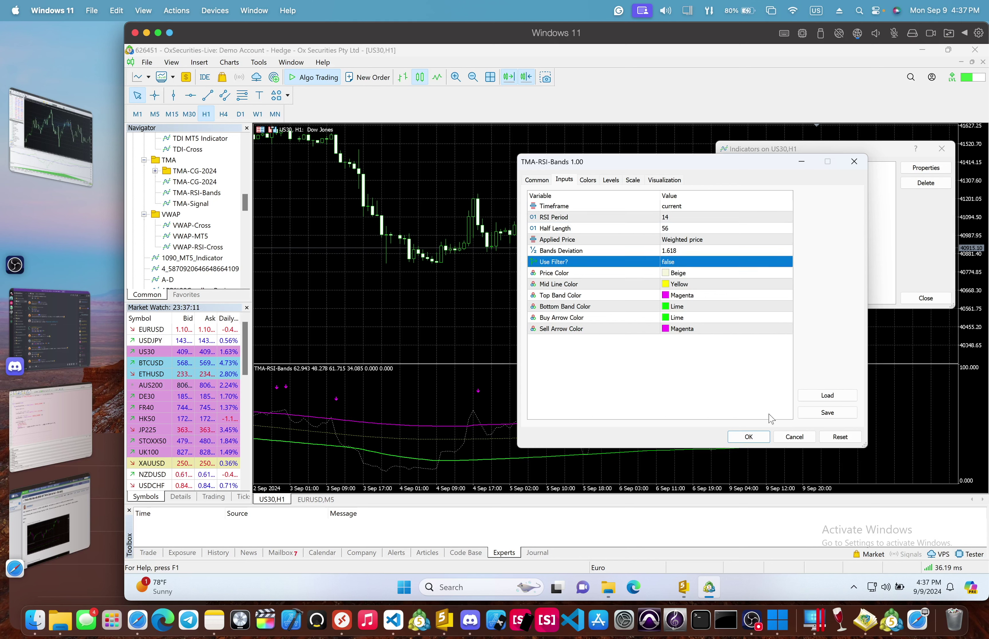
click(751, 437)
click(918, 302)
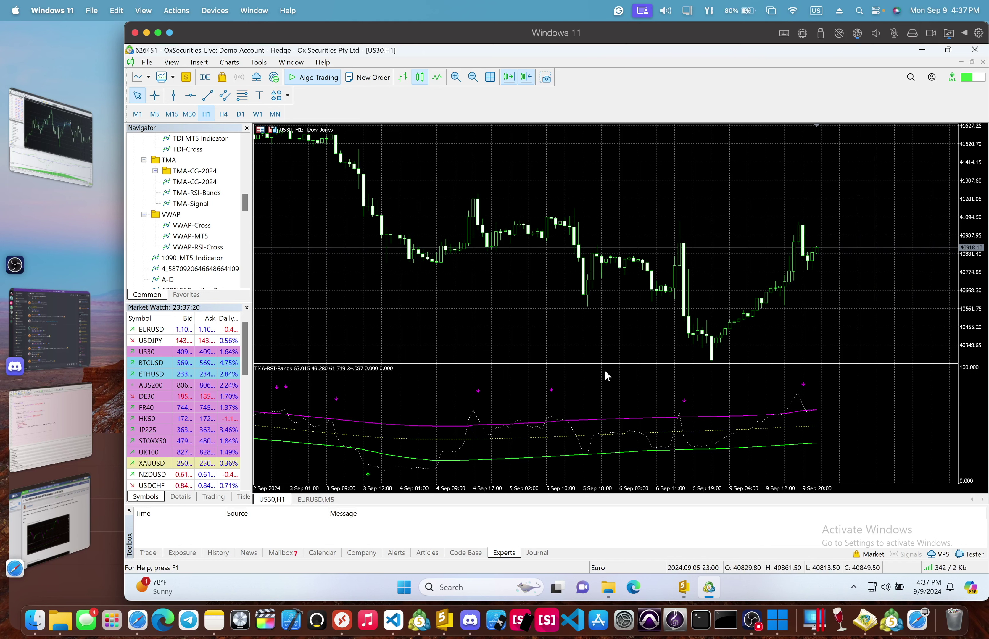
Step: Reopen TMA-RSI-Bands on US30 H1, set Use Filter? back to true, and confirm
right_click(606, 206)
click(654, 239)
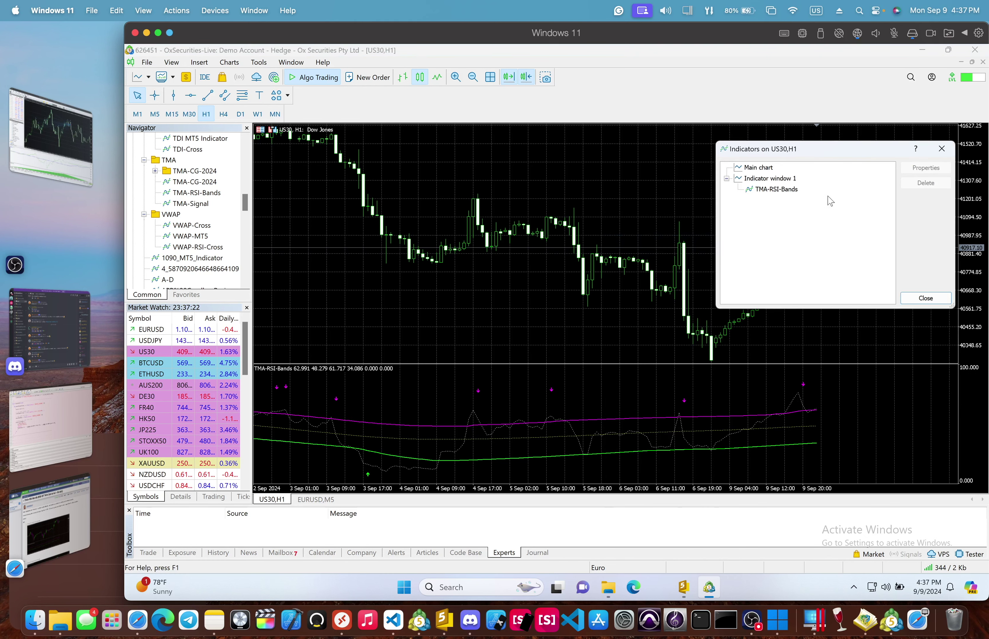
click(820, 190)
click(925, 167)
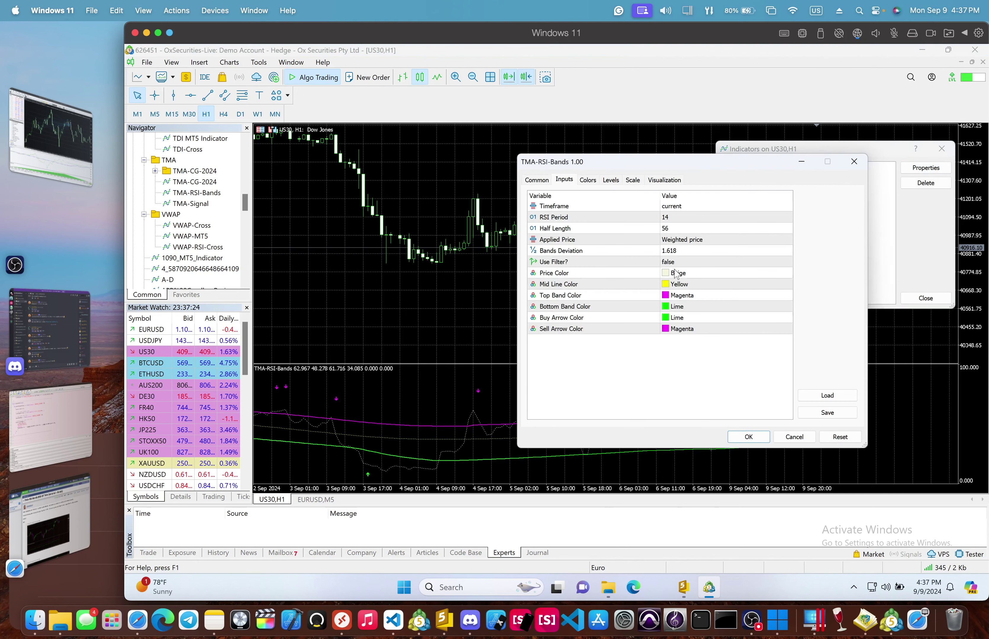
click(680, 258)
click(596, 274)
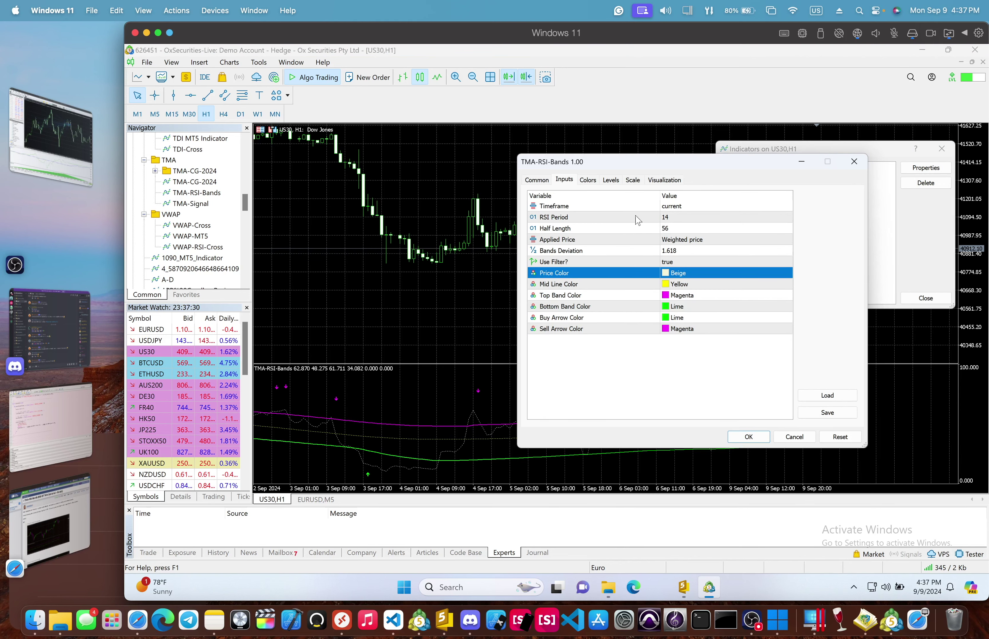
click(756, 437)
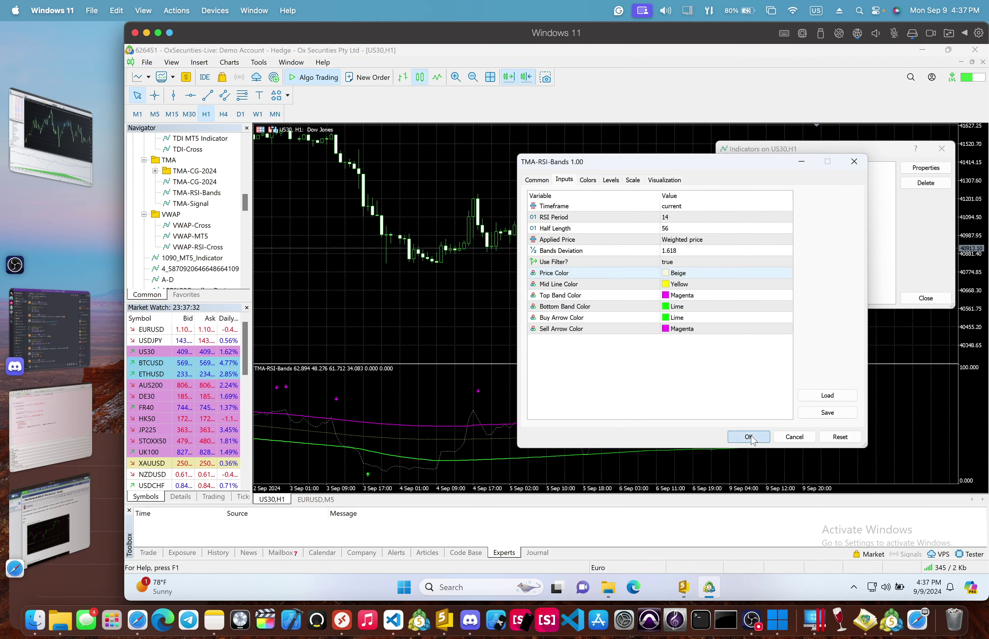
click(919, 299)
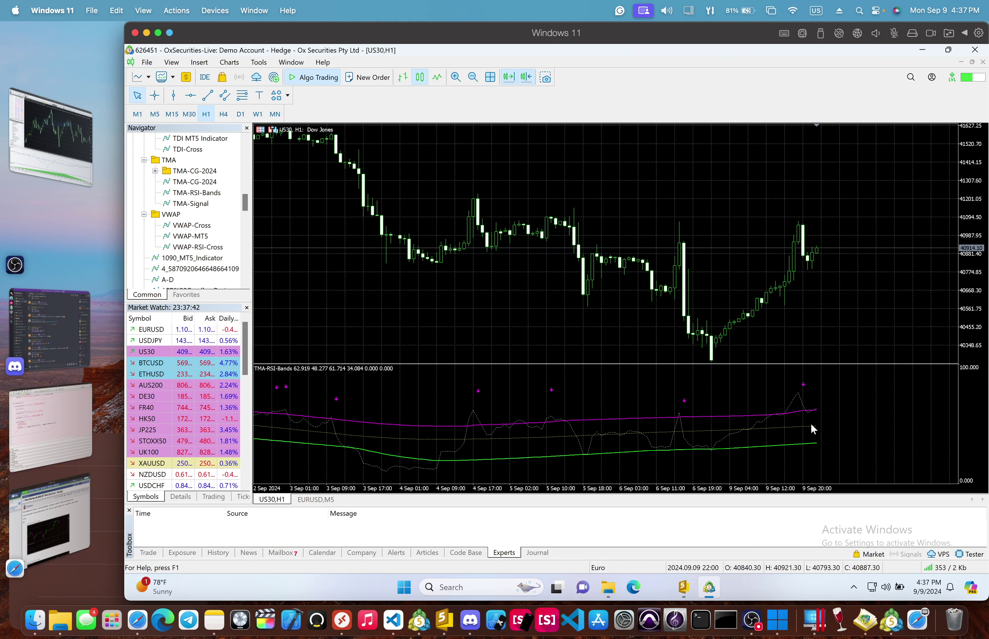
Step: Pan the US30 H1 chart back through older August bars to inspect the TMA-RSI-Bands signals
mouse_move(812, 424)
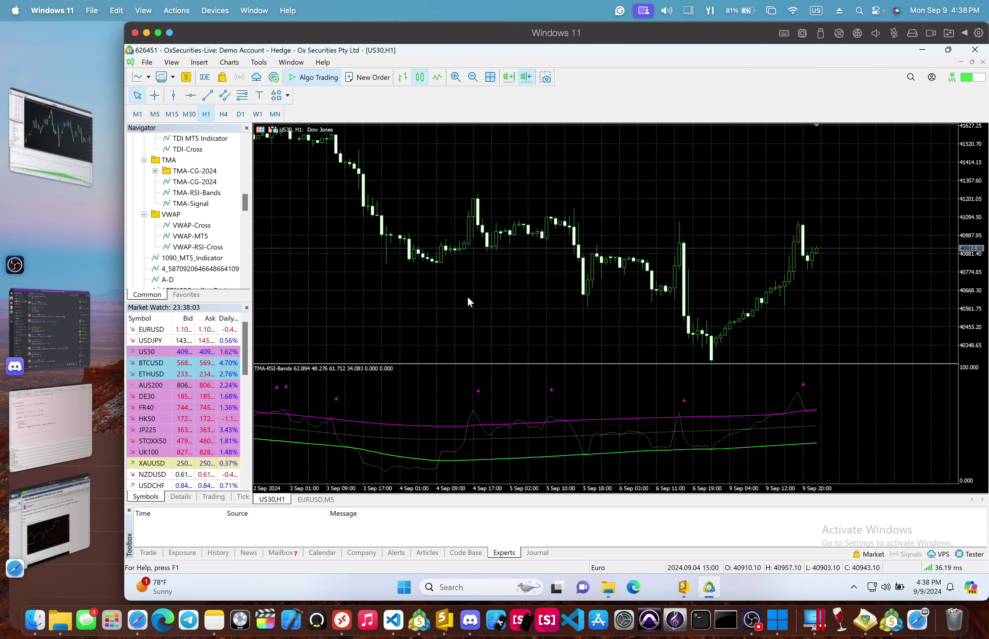
drag(470, 298, 723, 274)
scroll(605, 308, down, 5)
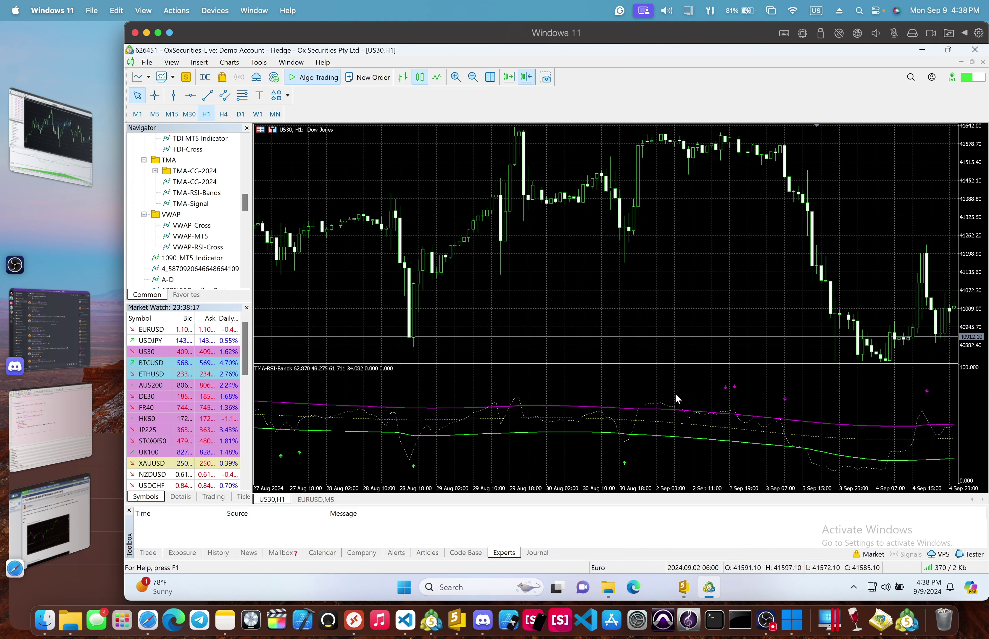
scroll(675, 393, down, 10)
scroll(615, 418, down, 3)
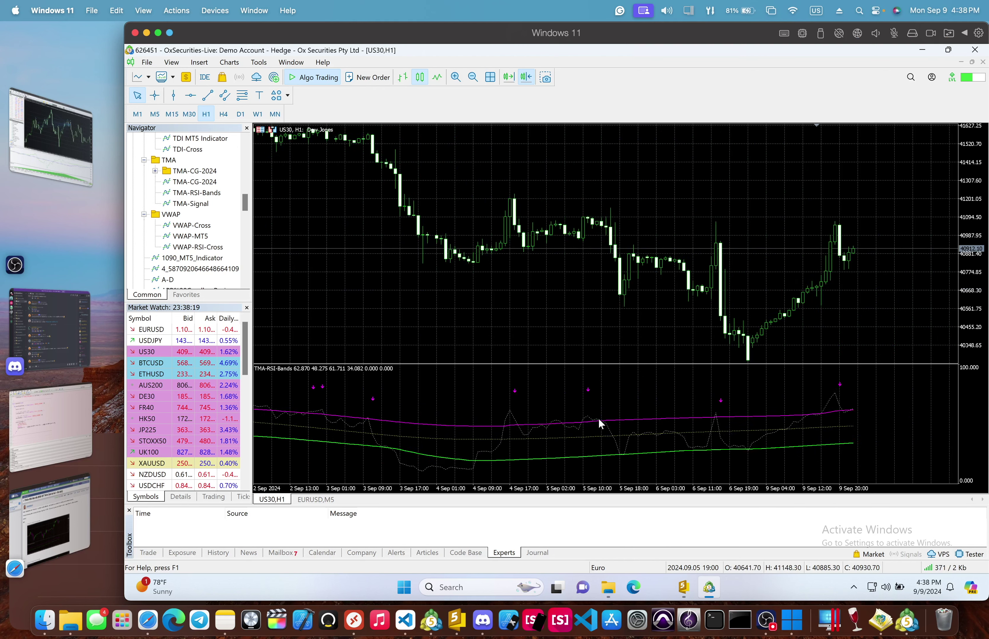
scroll(553, 409, down, 2)
scroll(569, 409, up, 2)
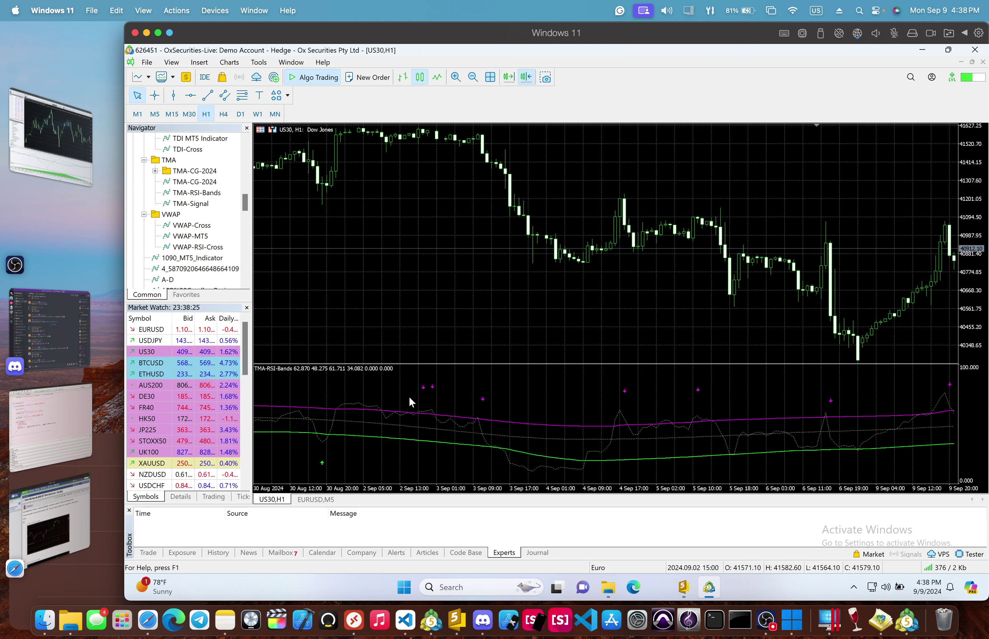
scroll(590, 383, up, 15)
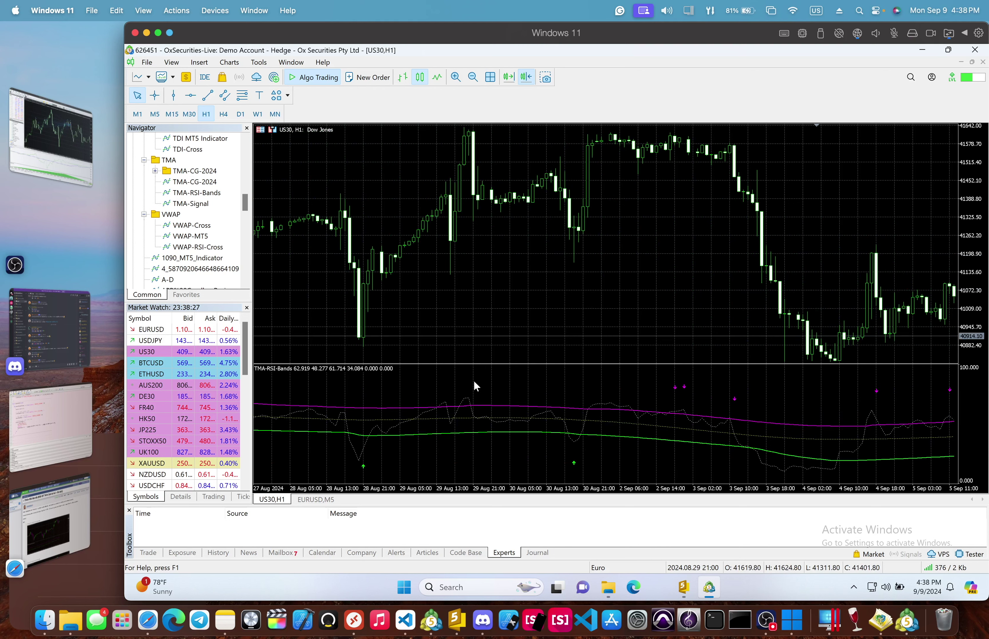
drag(438, 379, 657, 380)
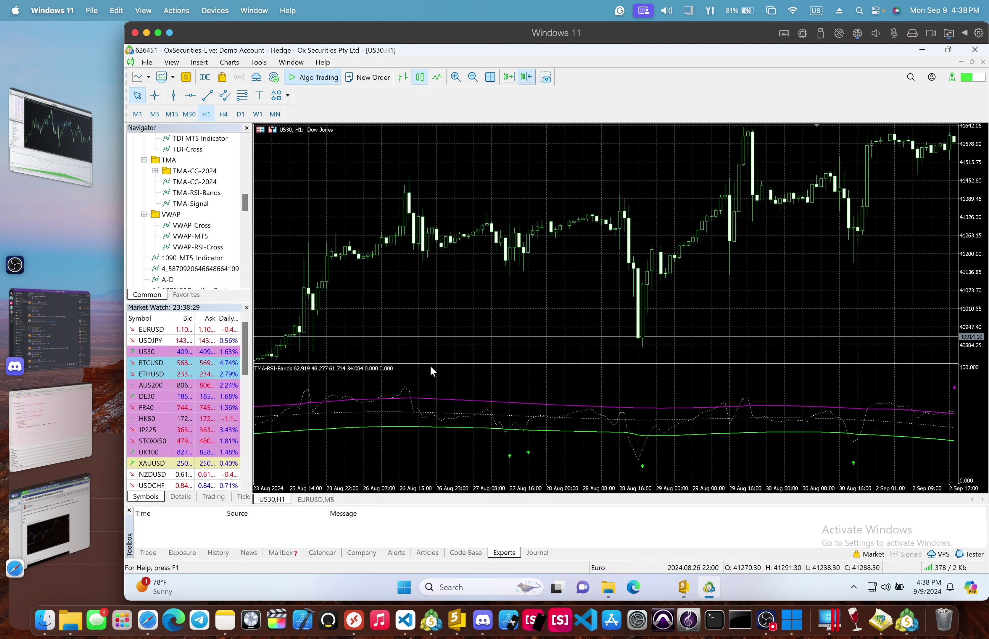
drag(432, 370, 861, 364)
scroll(766, 380, up, 8)
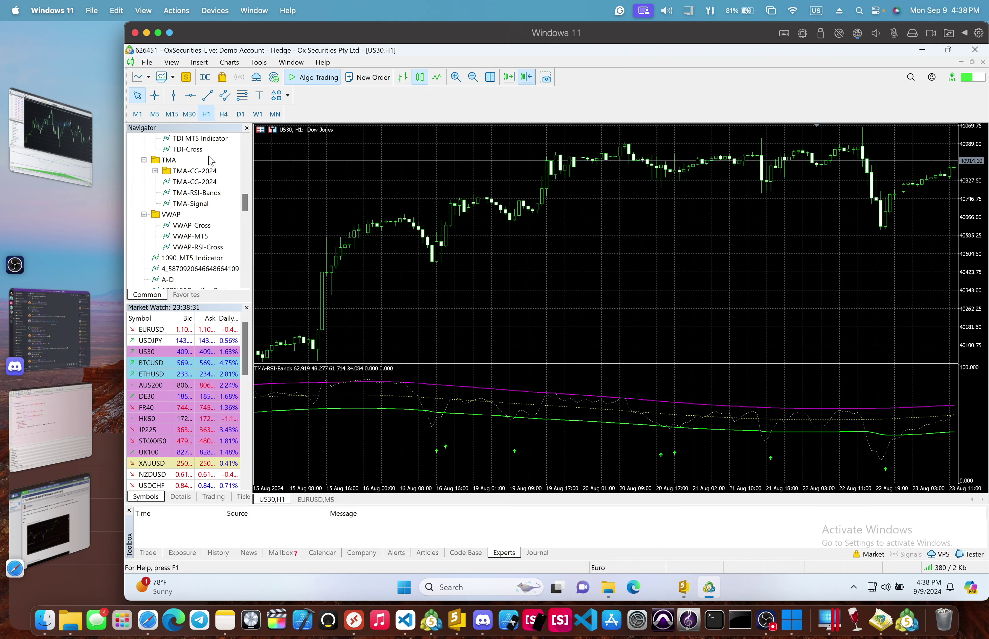
Step: Return to the latest bars and switch the US30 chart to M30, then M15
click(509, 77)
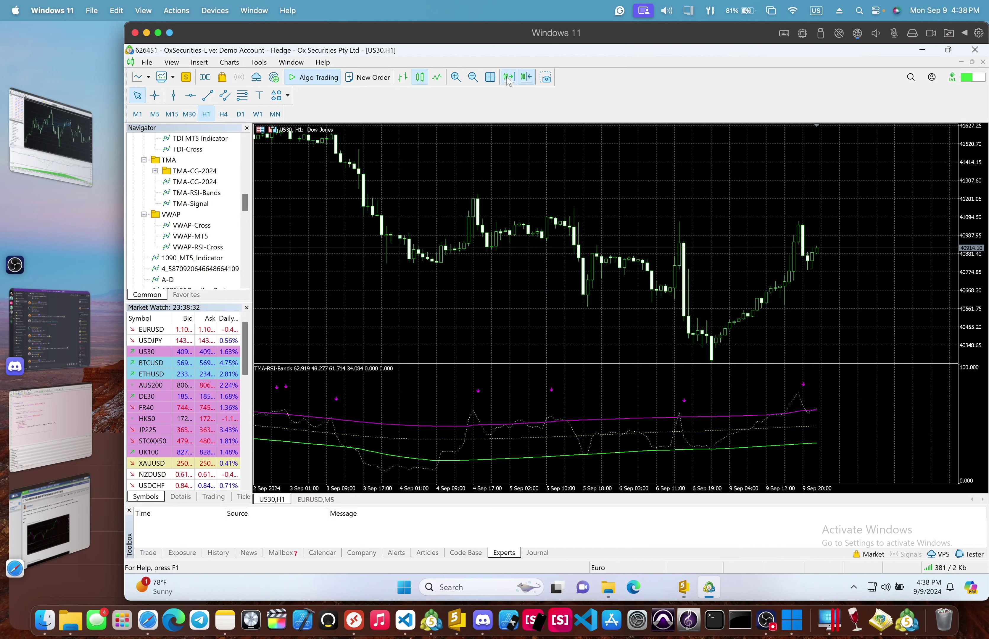
click(189, 115)
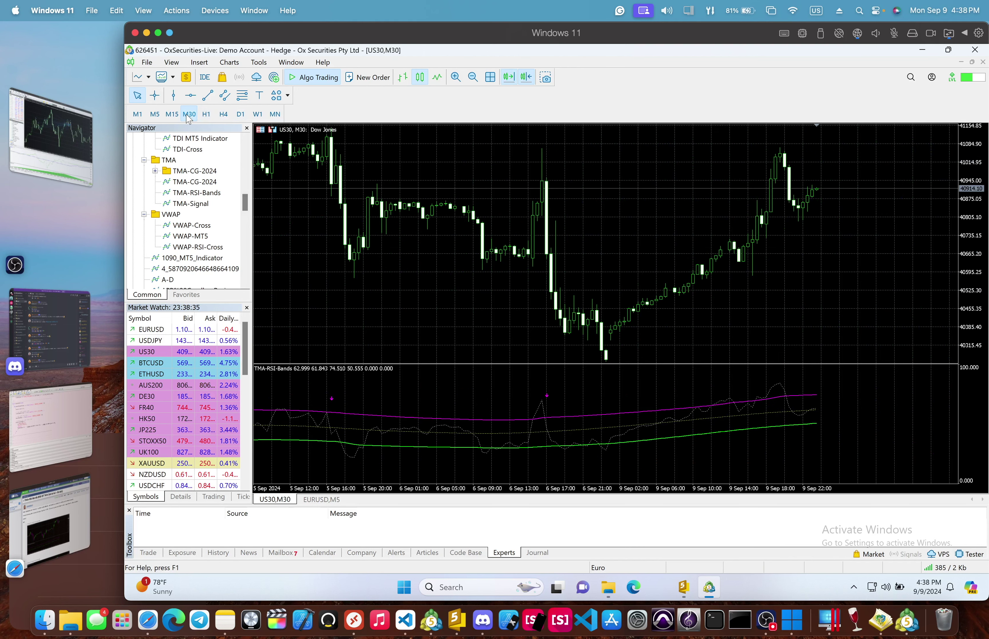
click(172, 114)
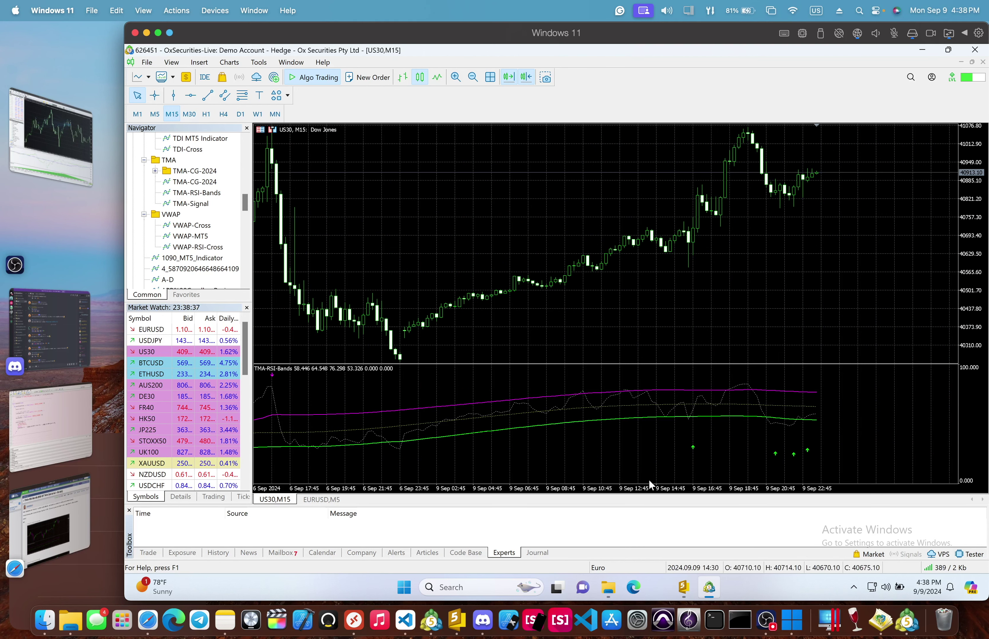
Step: Zoom out the M15 chart, pan back to 27 Aug bars, then jump to the latest bars
drag(648, 494, 642, 495)
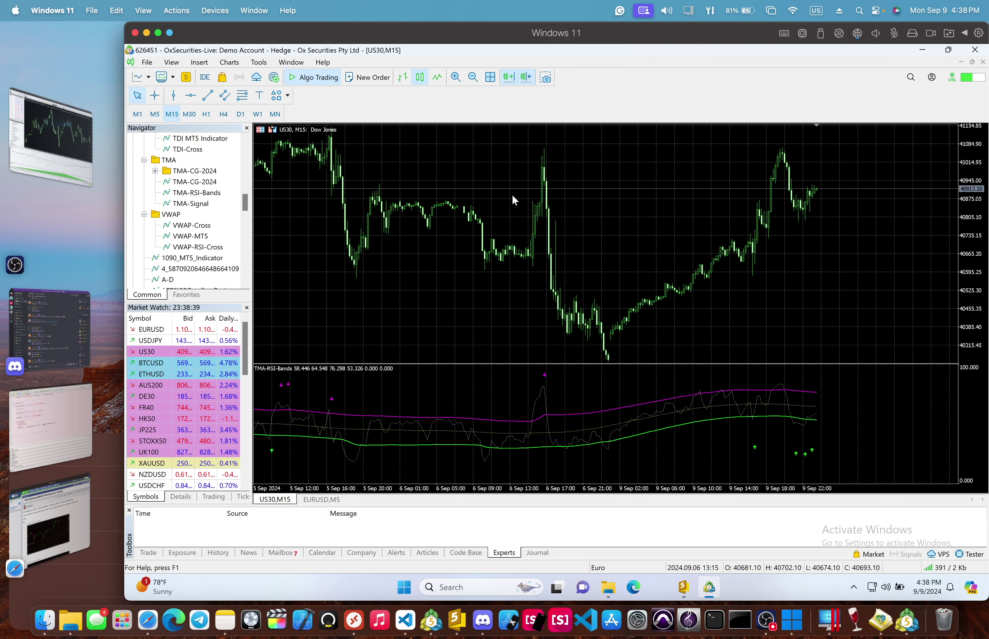
drag(466, 311, 658, 308)
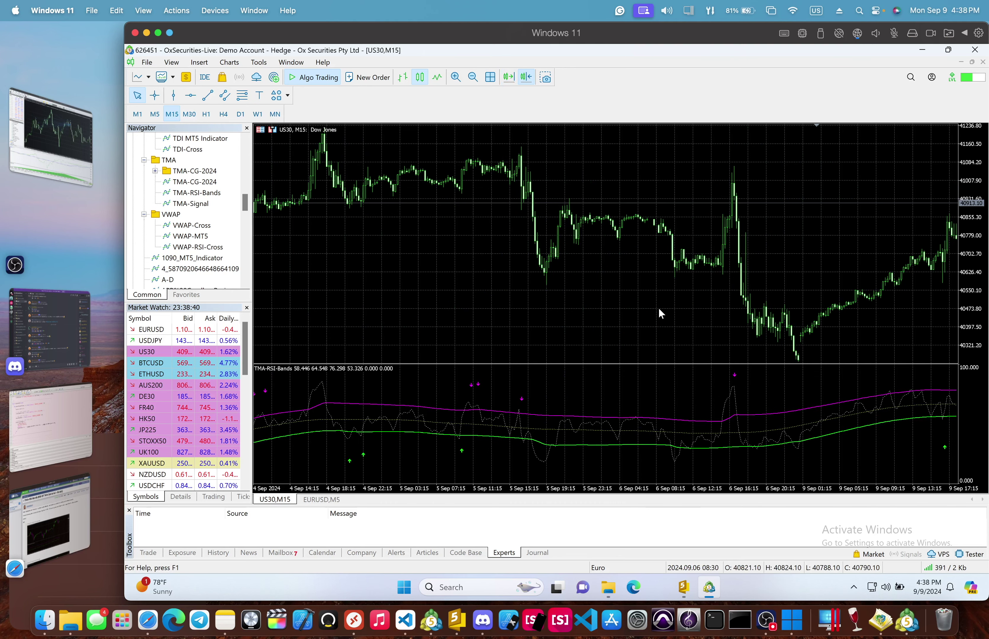
drag(482, 303, 717, 294)
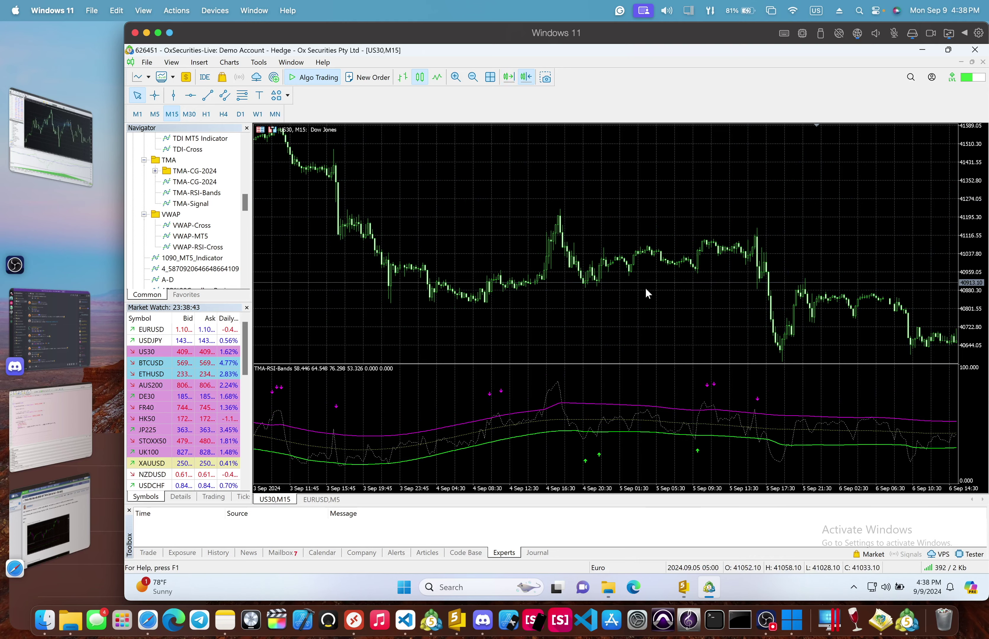
drag(552, 286, 754, 283)
drag(538, 276, 755, 276)
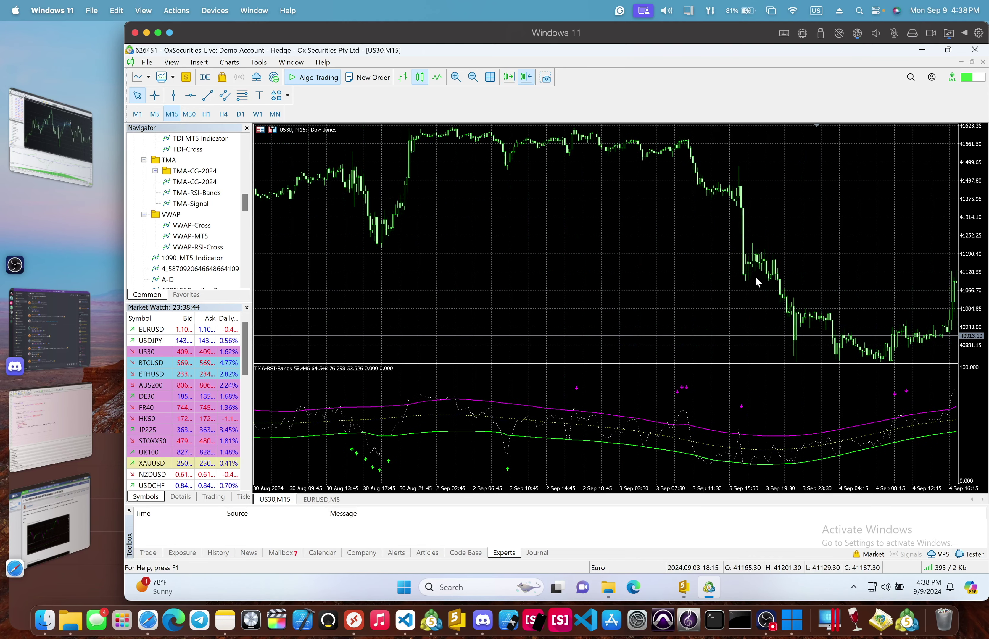
drag(560, 300, 764, 292)
drag(557, 301, 768, 302)
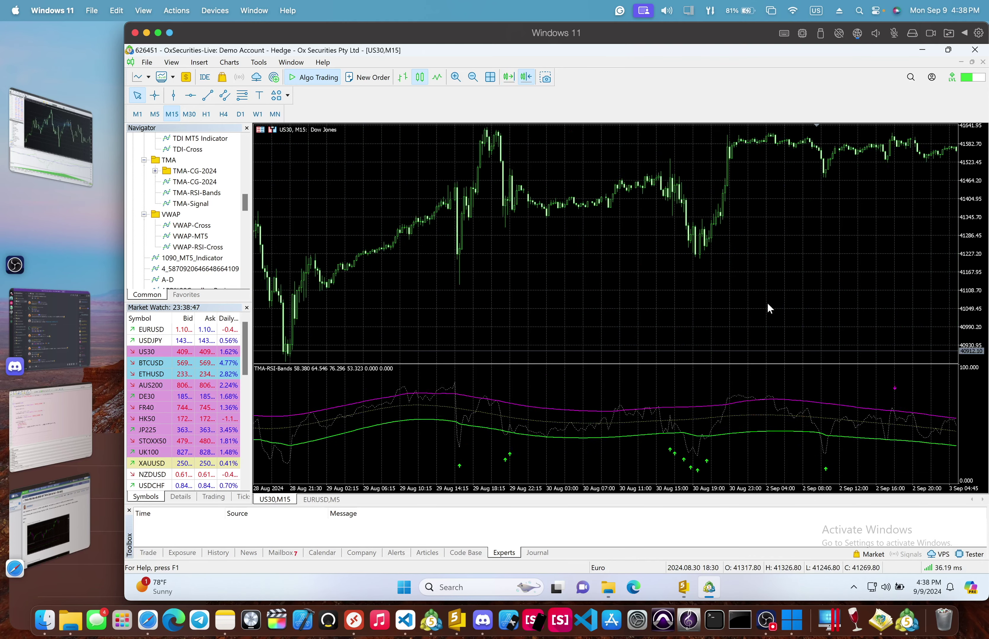
click(509, 76)
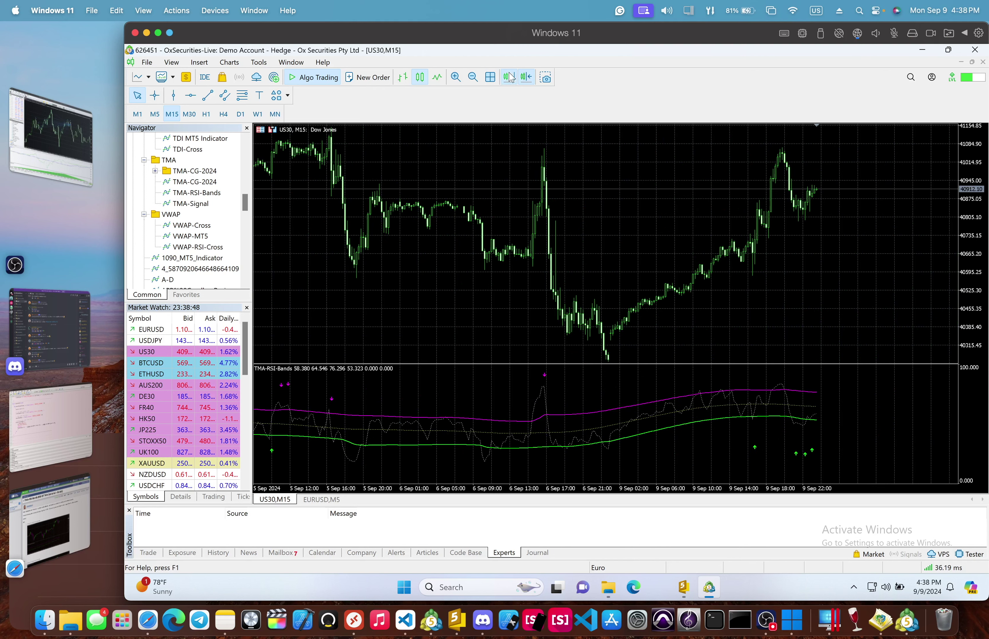
click(137, 114)
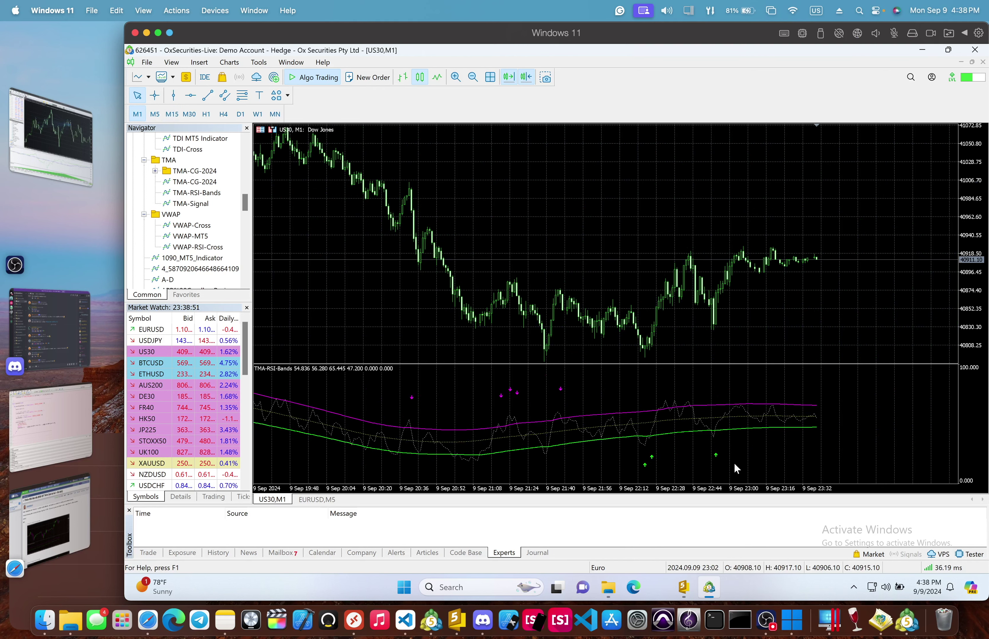
drag(759, 486, 828, 478)
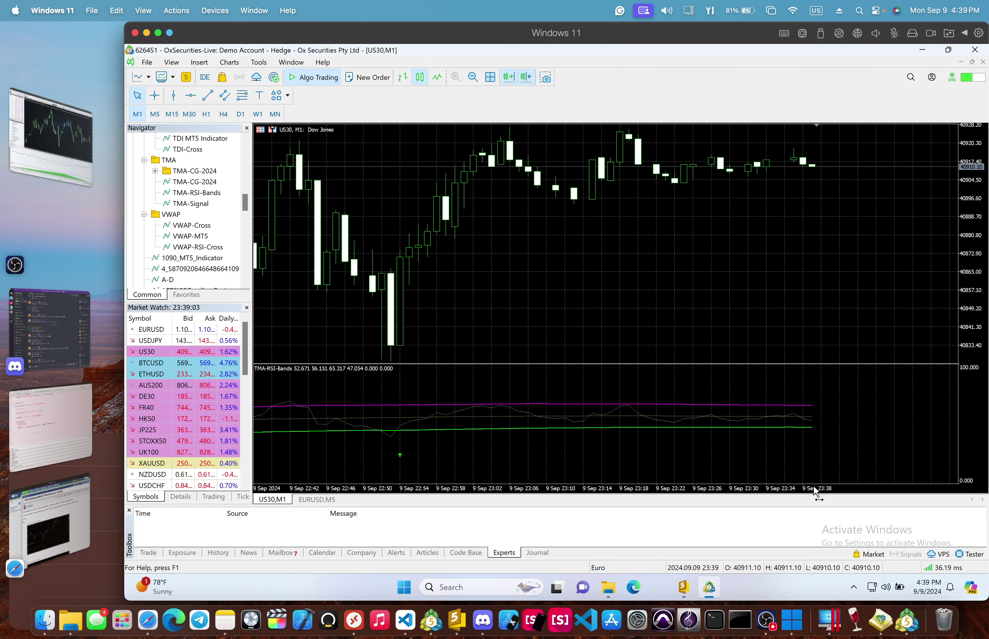
drag(813, 487, 811, 487)
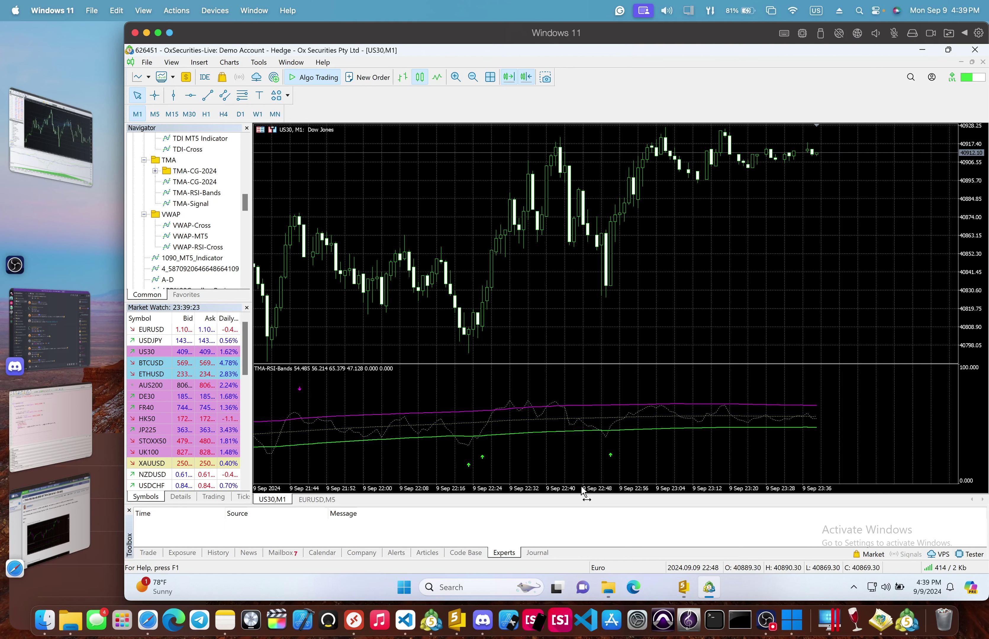
drag(583, 491, 581, 491)
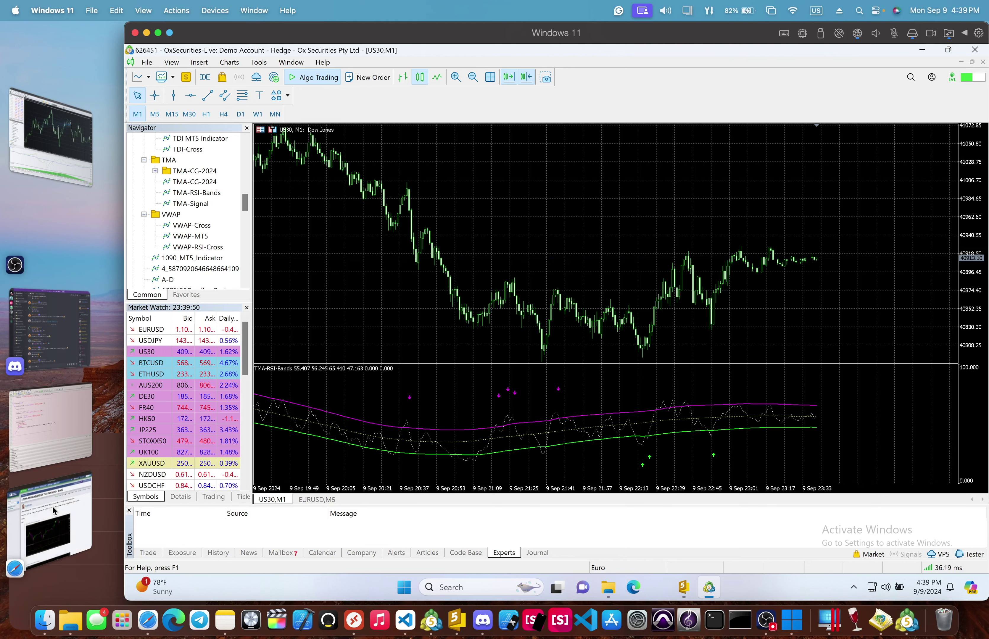
Step: Bring Safari forward and scroll the TMA-RSI-Bands Forex Factory thread to its opening post
click(50, 521)
scroll(635, 296, down, 15)
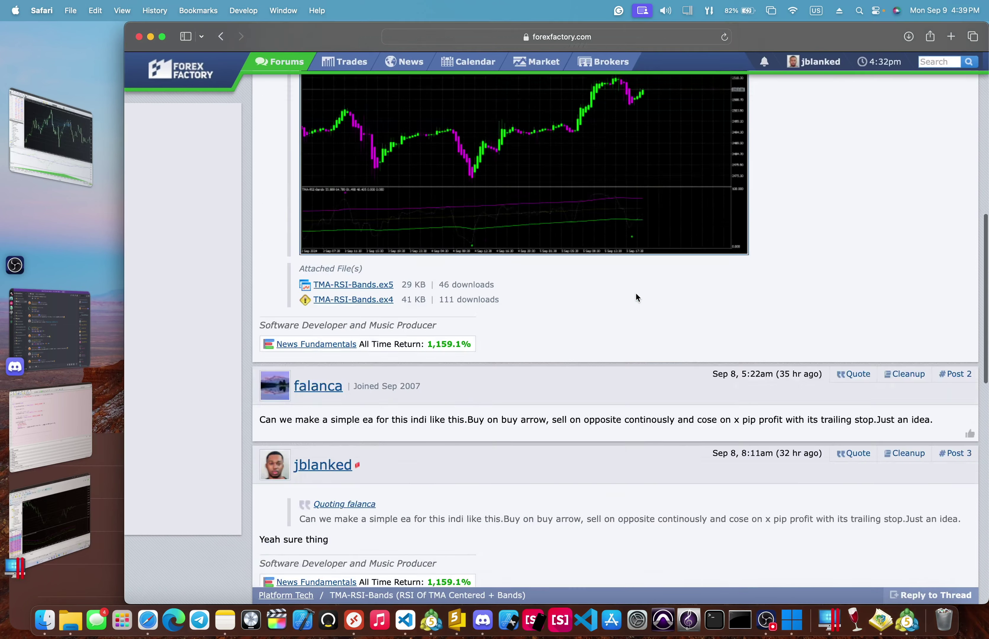
scroll(636, 294, down, 5)
scroll(636, 294, up, 12)
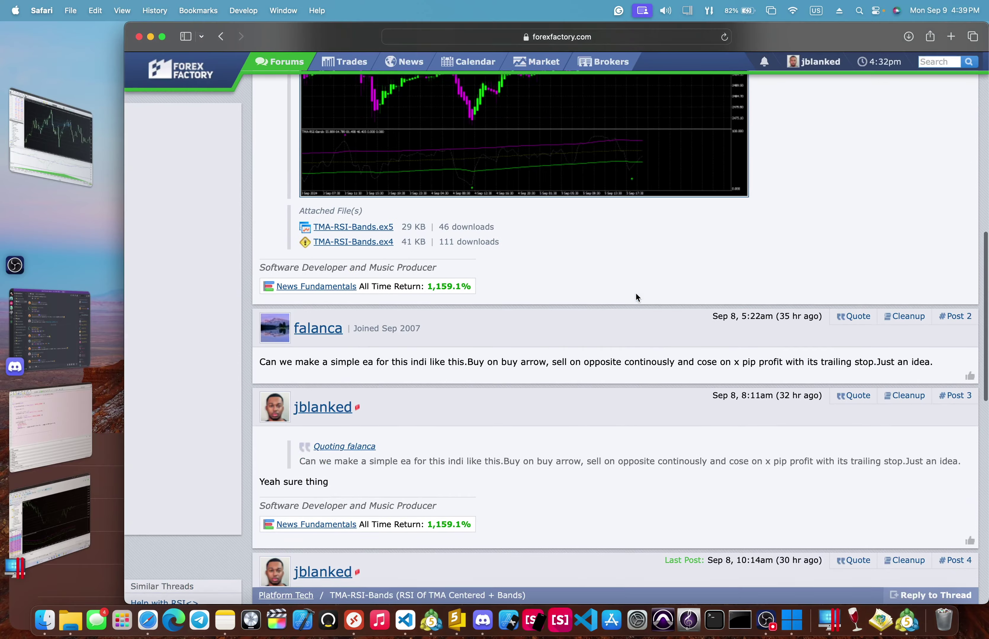
scroll(637, 320, up, 5)
scroll(637, 320, down, 15)
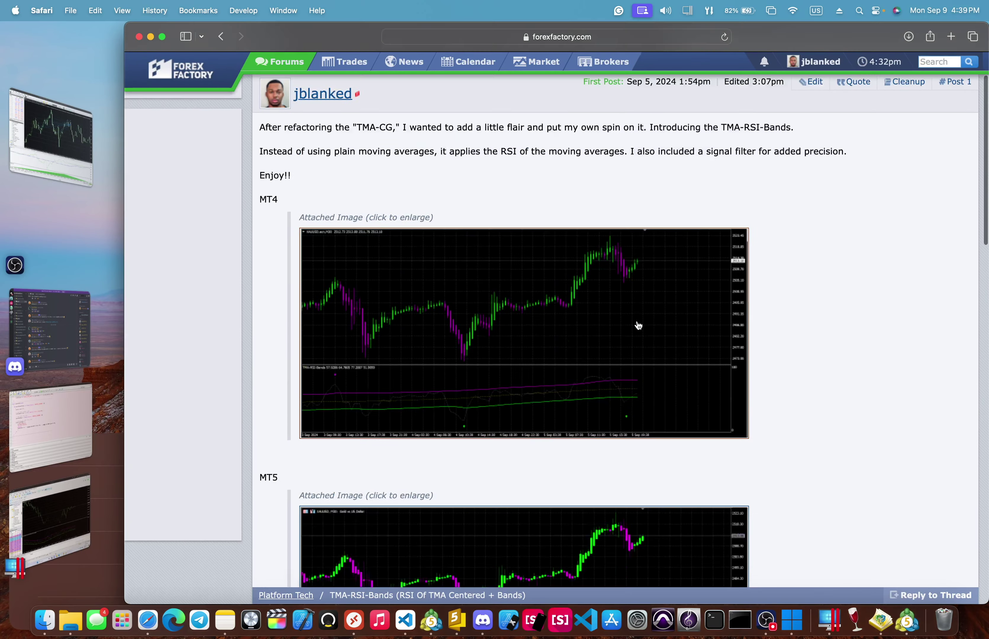
scroll(637, 325, down, 5)
scroll(611, 233, up, 15)
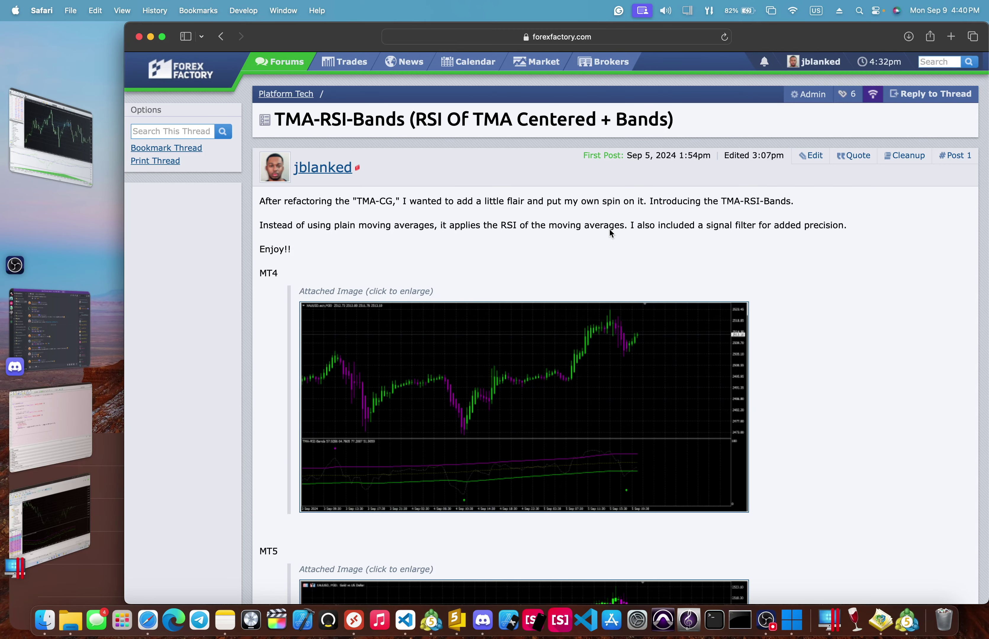